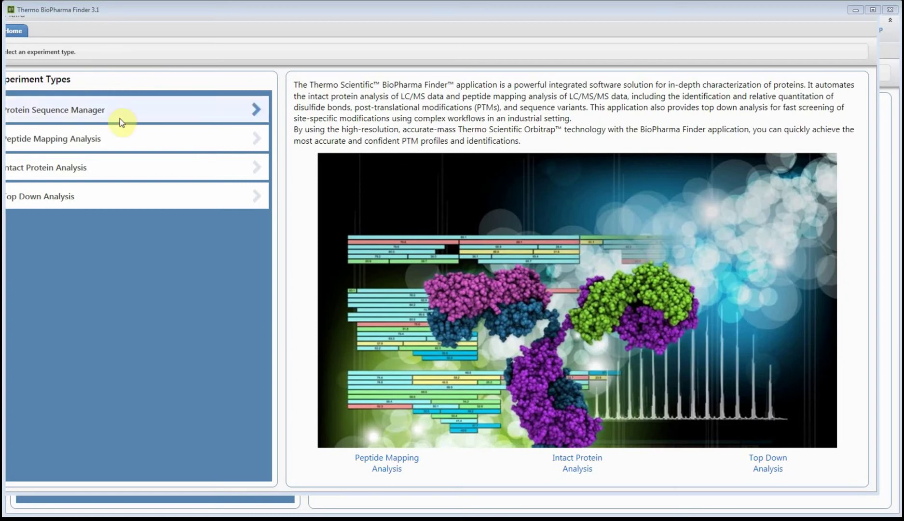
Start an intact protein analysis and add Trastuzumab_2ug_05.raw from E:\Data\Workshop\BioPharma Finder Intact Analysis Native.
left_click(67, 189)
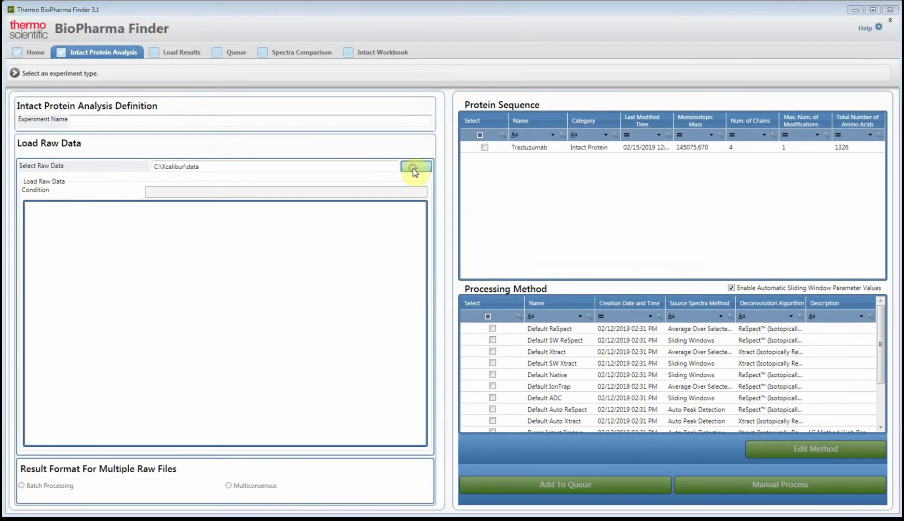
left_click(413, 168)
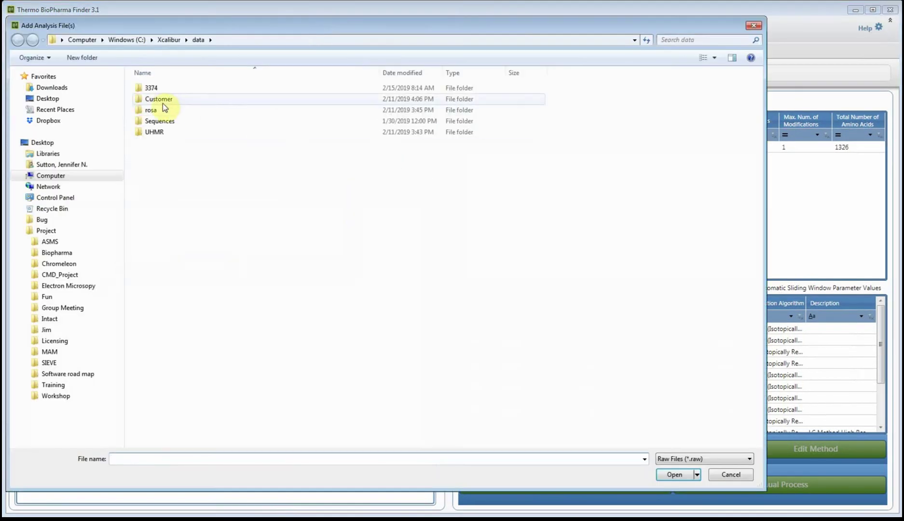
left_click(23, 176)
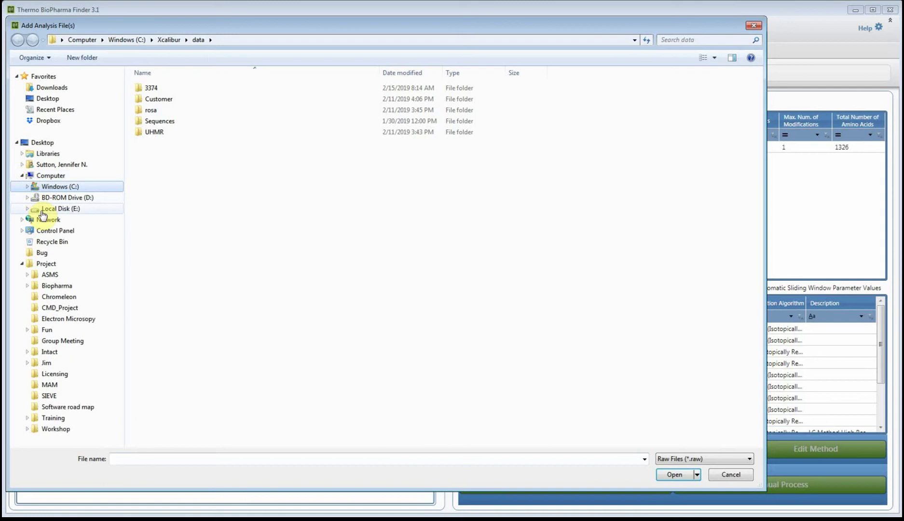
left_click(57, 208)
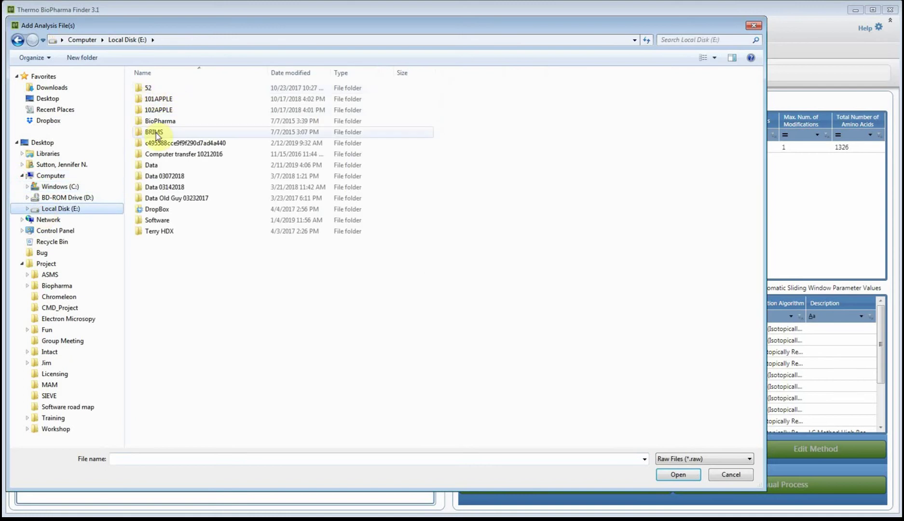
double_click(149, 166)
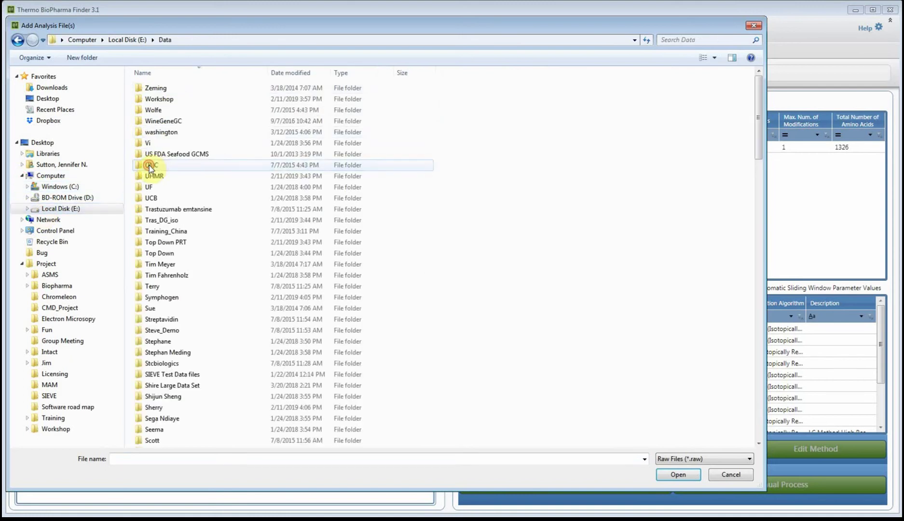
double_click(156, 98)
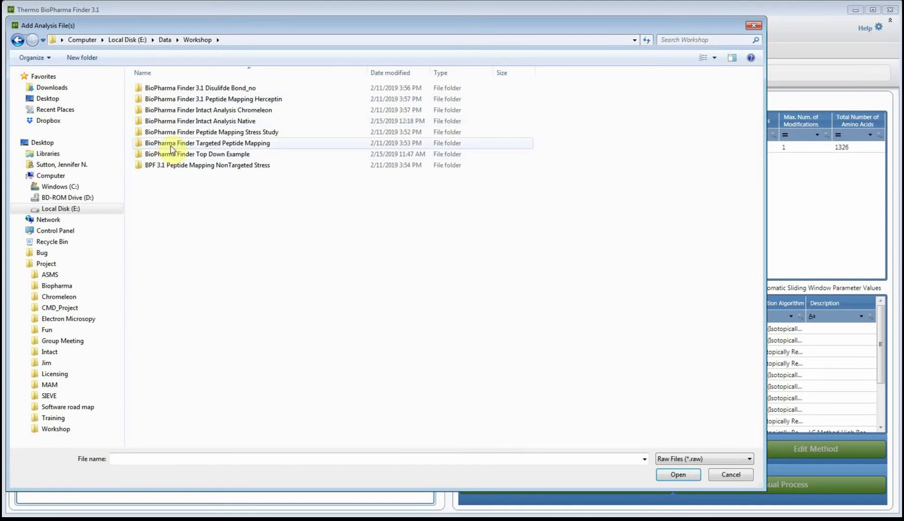
double_click(172, 121)
left_click(174, 89)
double_click(173, 89)
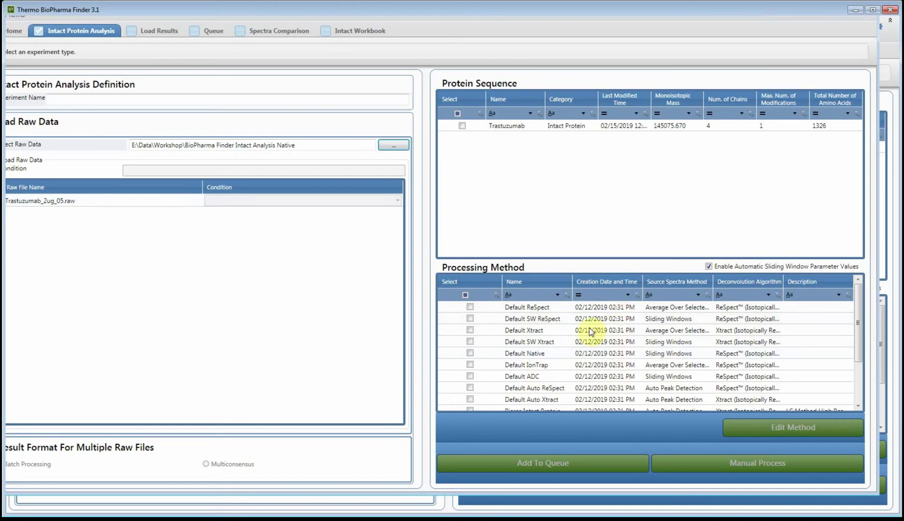
Edit the Default Native method and show the source spectrum at the 4.15 min peak.
left_click(470, 354)
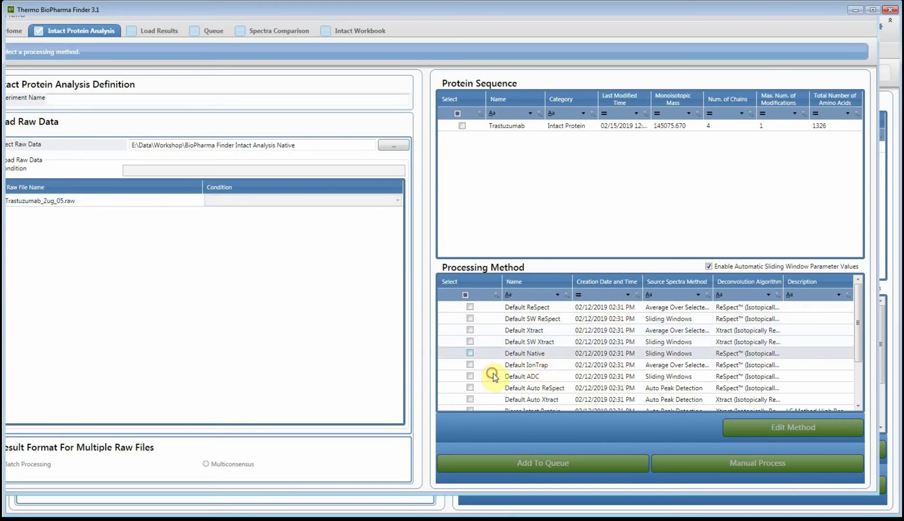
left_click(825, 451)
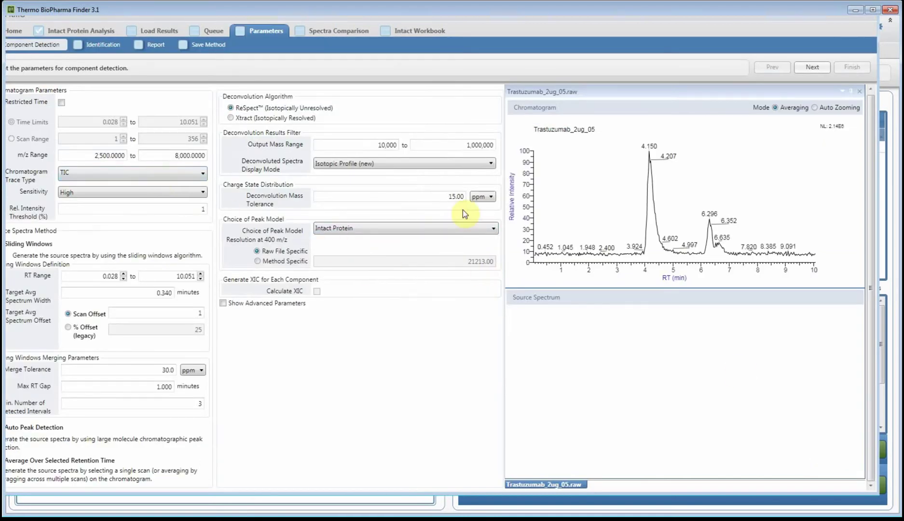
left_click(673, 267)
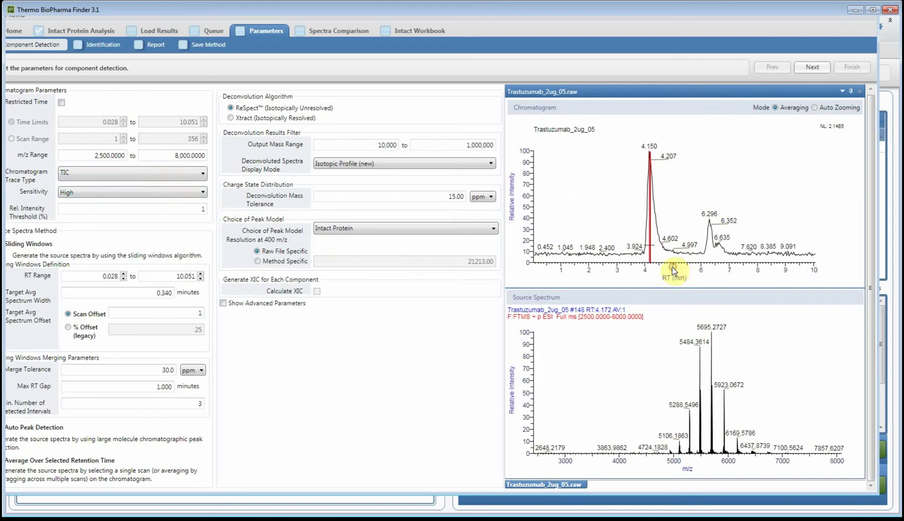
Set the m/z range to 4,500–7,000.
key("Tab")
type("4")
left_click(199, 177)
key("Tab")
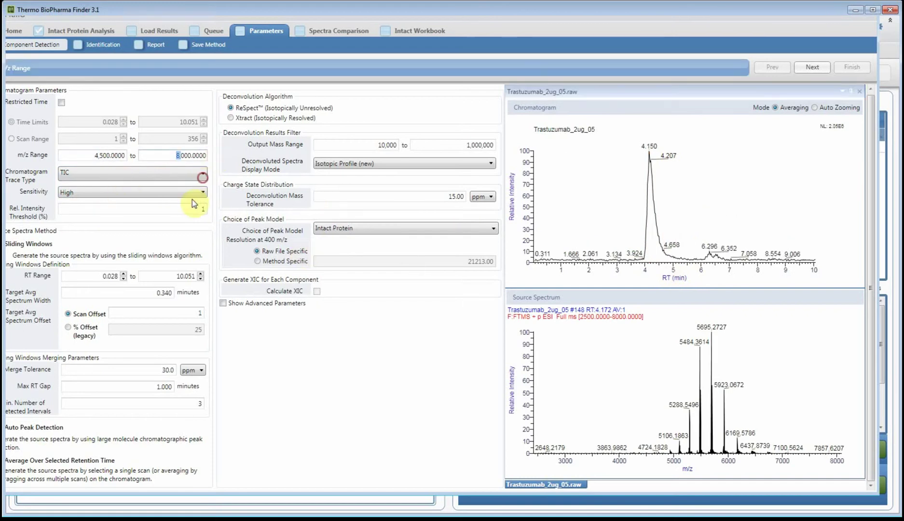
type("7")
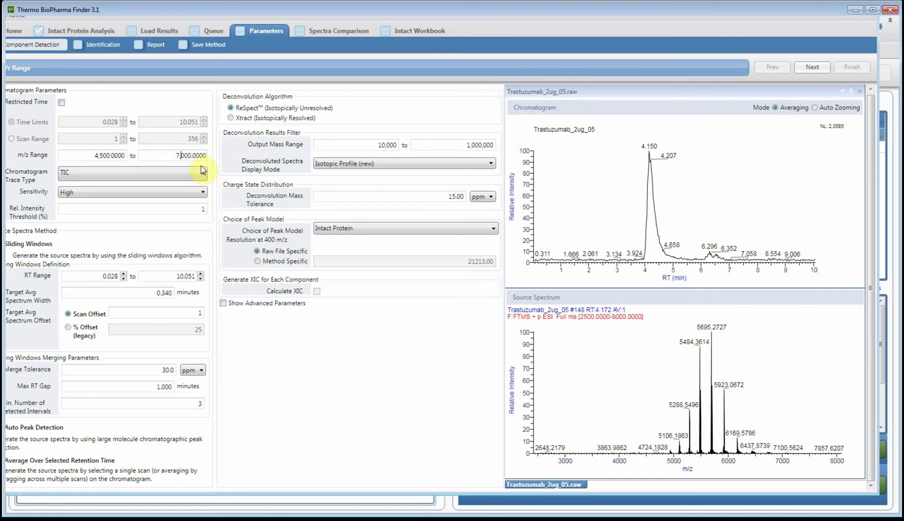
Average source spectra over the selected retention time, checking a zoomed spectrum region.
left_click(26, 484)
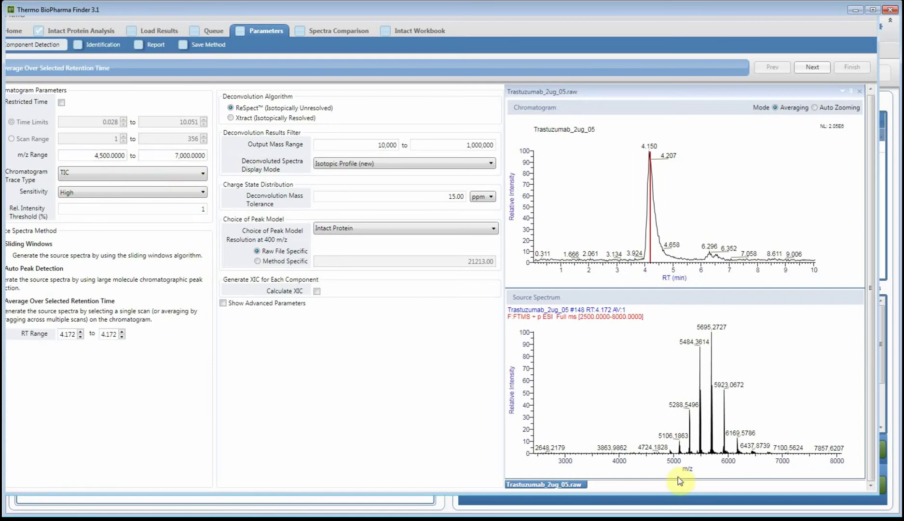
left_click_drag(756, 426, 768, 448)
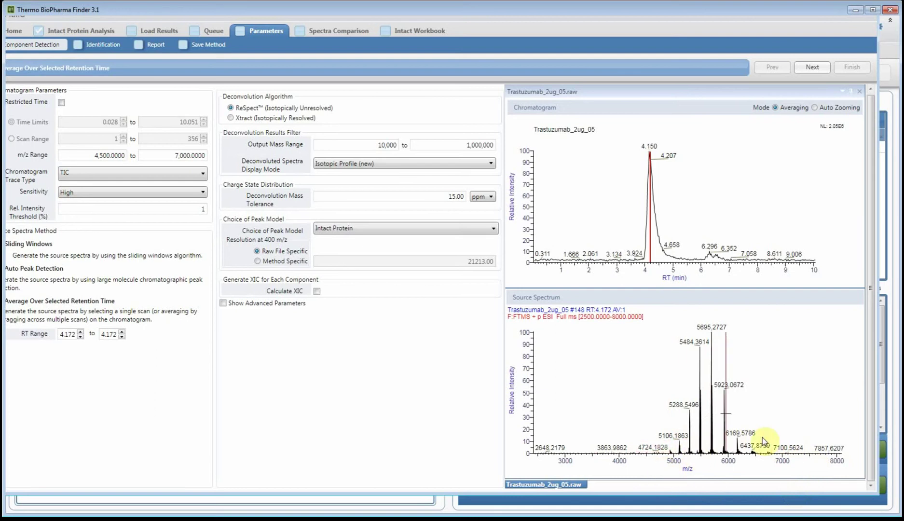
mouse_move(719, 481)
left_mouse_down()
mouse_move(731, 478)
mouse_move(722, 478)
left_mouse_up()
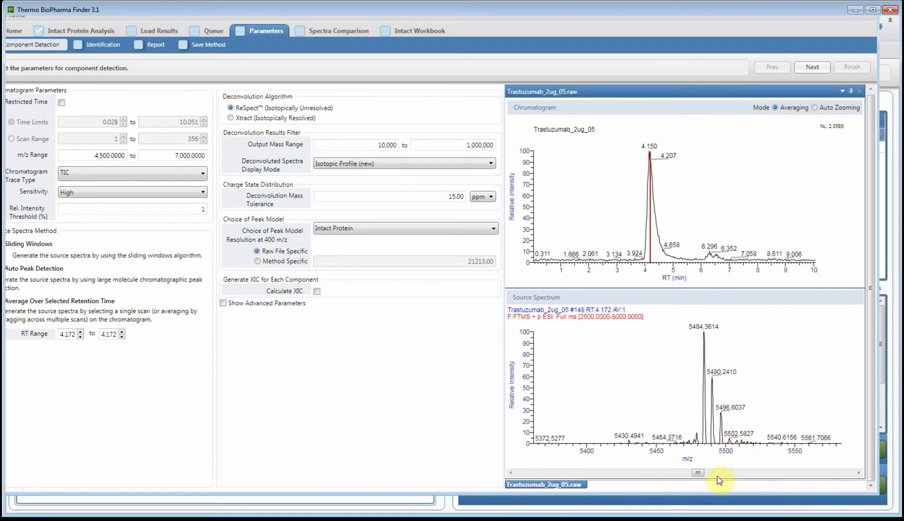
double_click(715, 469)
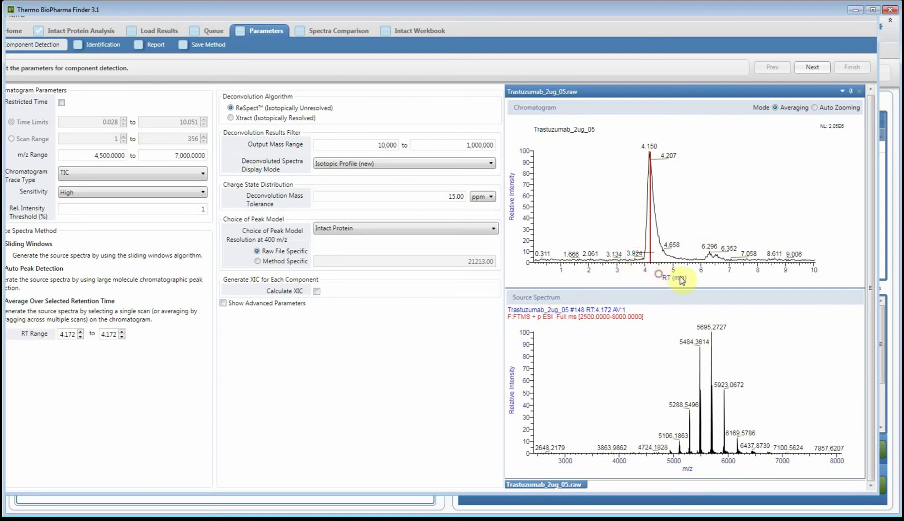
Average the main peak over 3.742–5.235 min and set output mass range 140,000–160,000.
left_click_drag(636, 263, 680, 265)
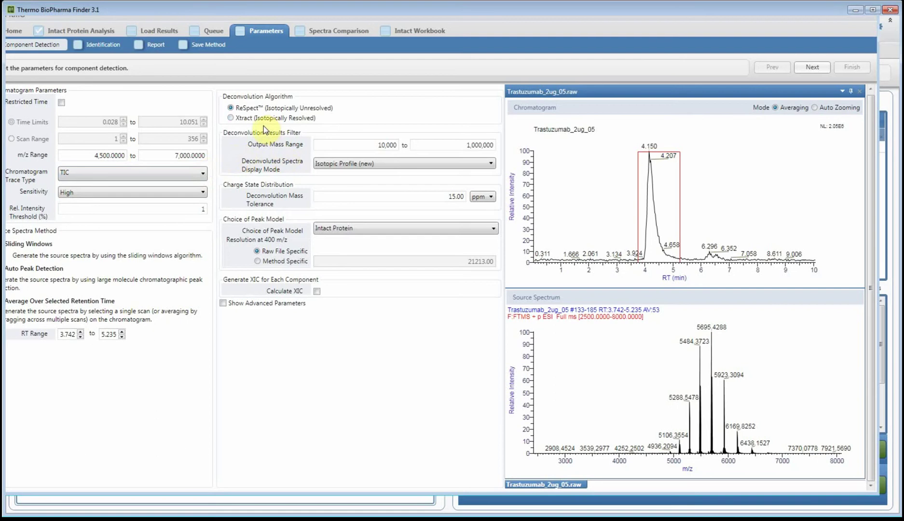
left_click(405, 168)
key("shift+Tab")
key("shift+Tab")
type("140000")
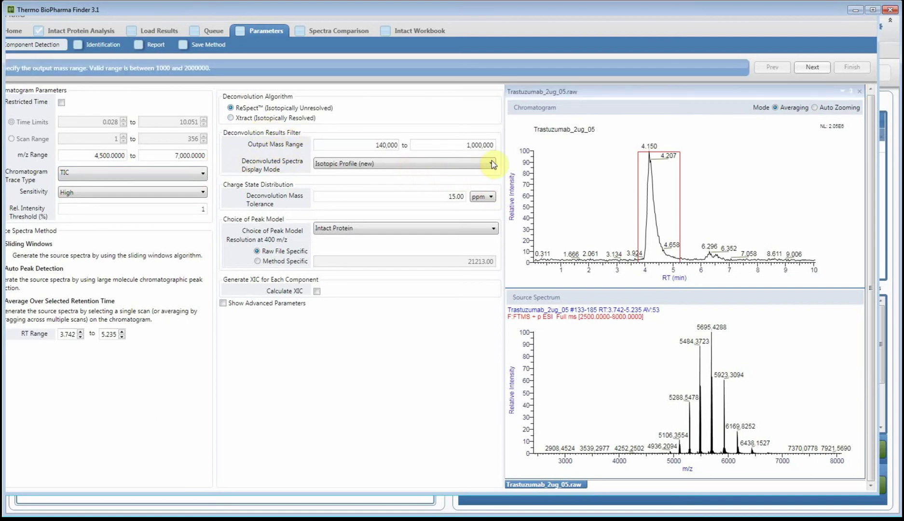
key("Tab")
type("160")
Show advanced parameters and set the model mass range maximum to 160,000.
left_click(249, 304)
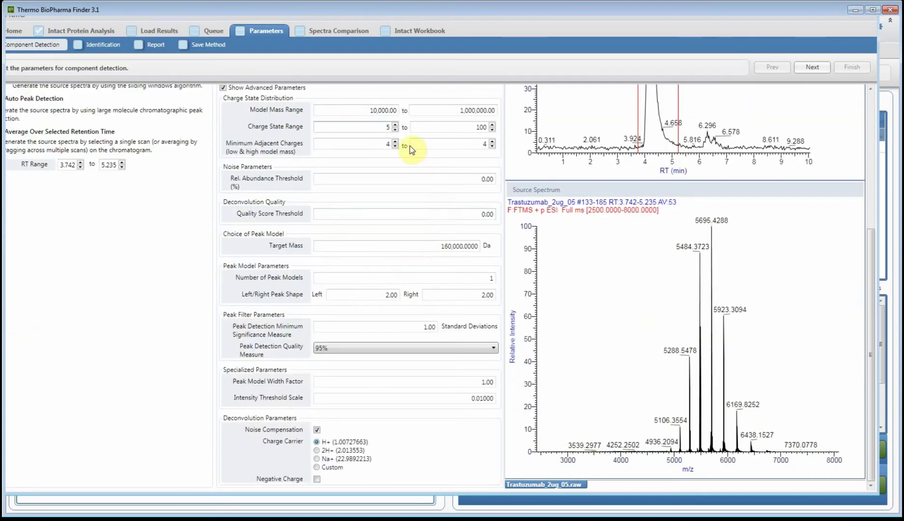
key("Tab")
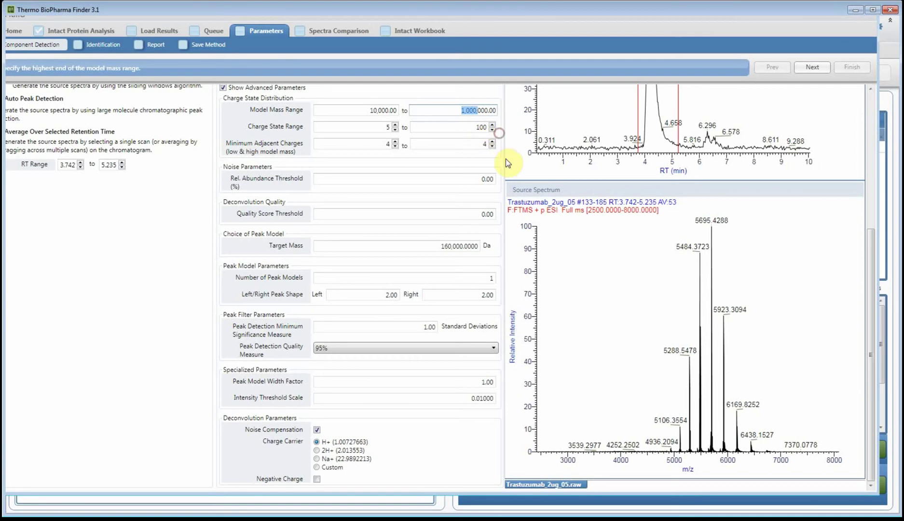
type("160")
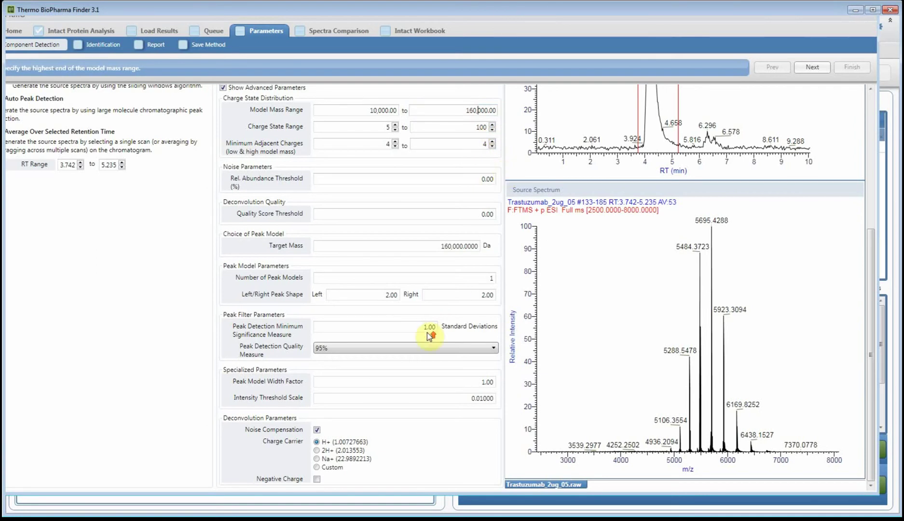
scroll(427, 334, "up", 5)
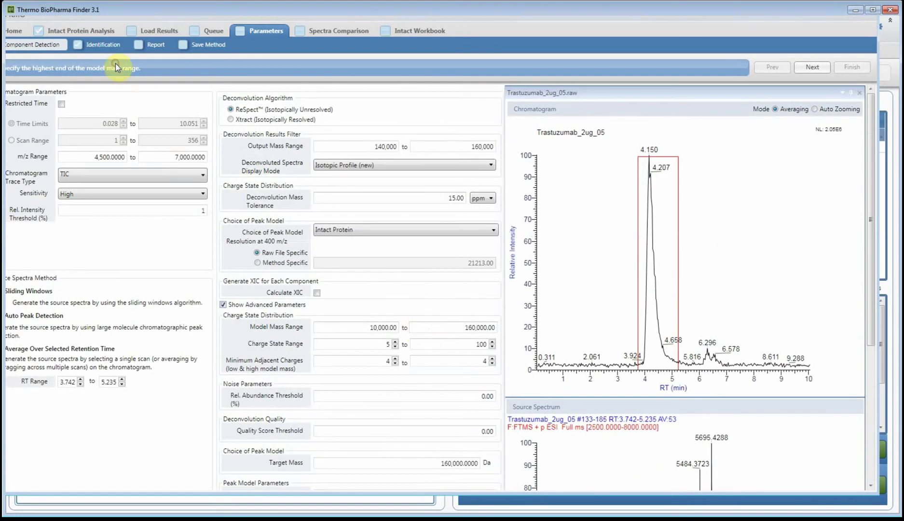
Move past identification settings to the Report page showing PDF, JPEG and concatenated report options.
left_click(103, 44)
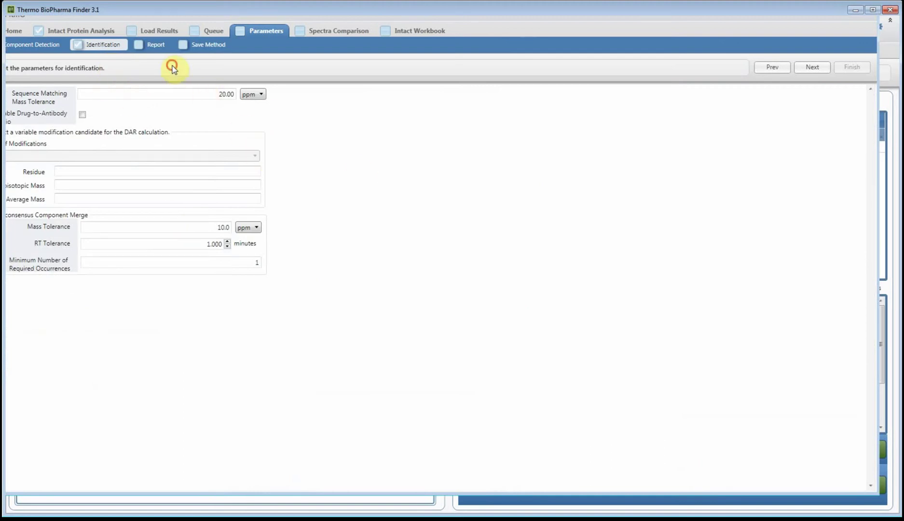
key("Return")
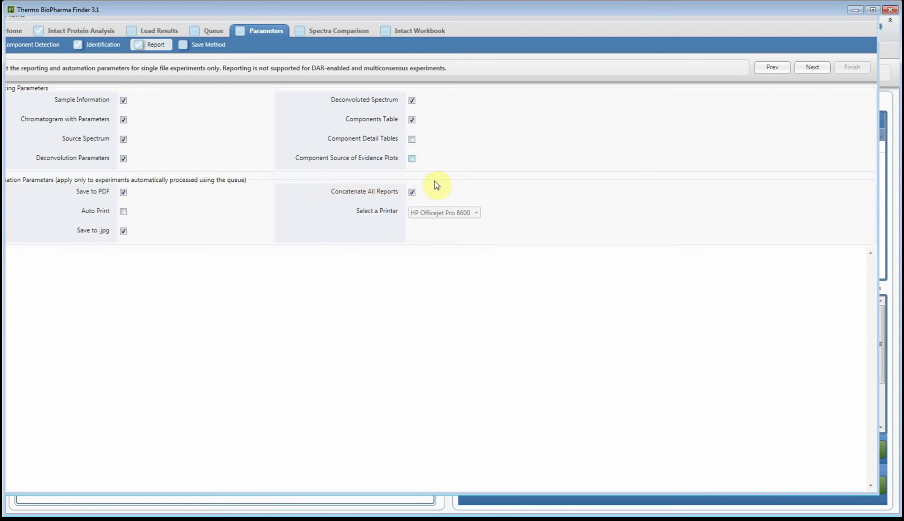
Include component detail tables and source-of-evidence plots in reports, then save the method as 'Native'.
left_click(436, 167)
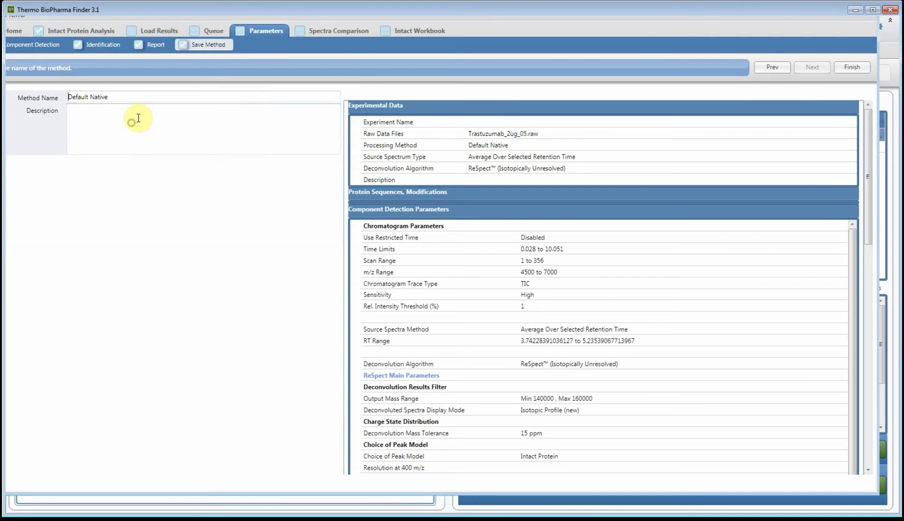
left_click(137, 118)
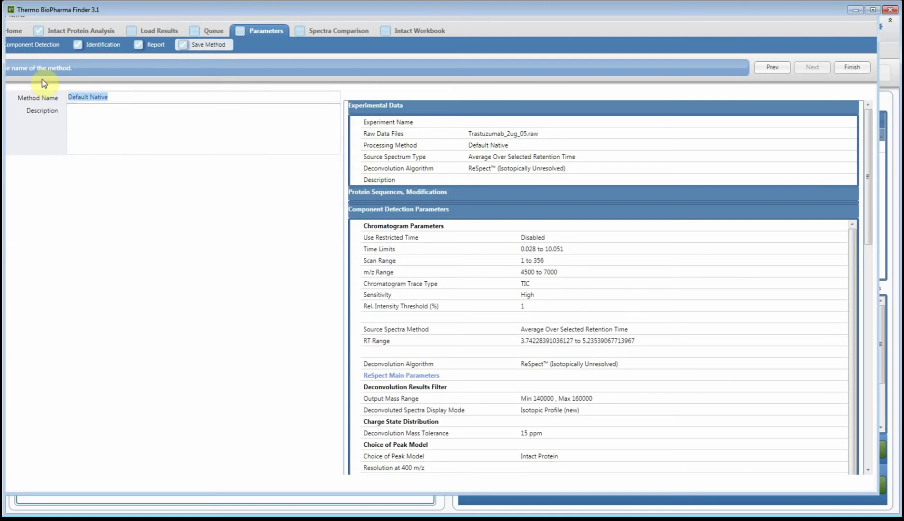
key("BackSpace")
type("Native")
left_click(877, 95)
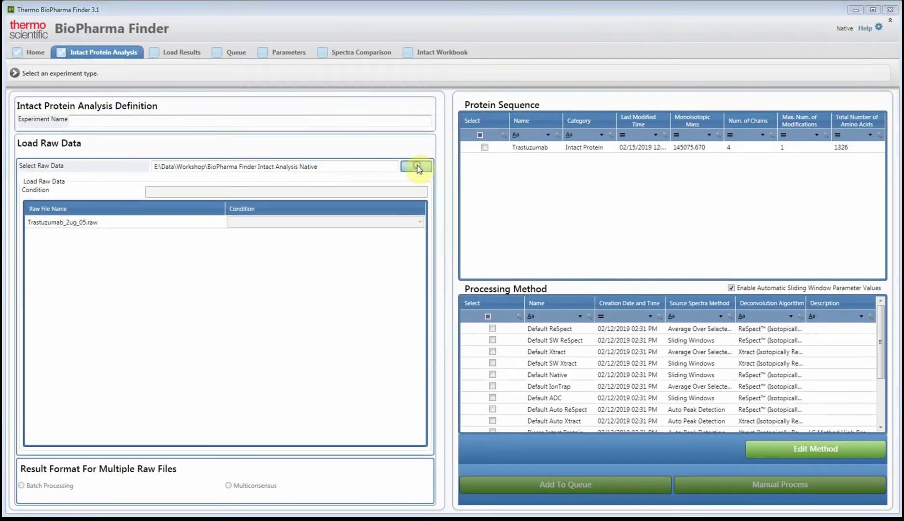
Load the ten raw files Trastuzumab_2ug_05 through Trastuzumab_2ug_14.
left_click(394, 144)
left_click(198, 89)
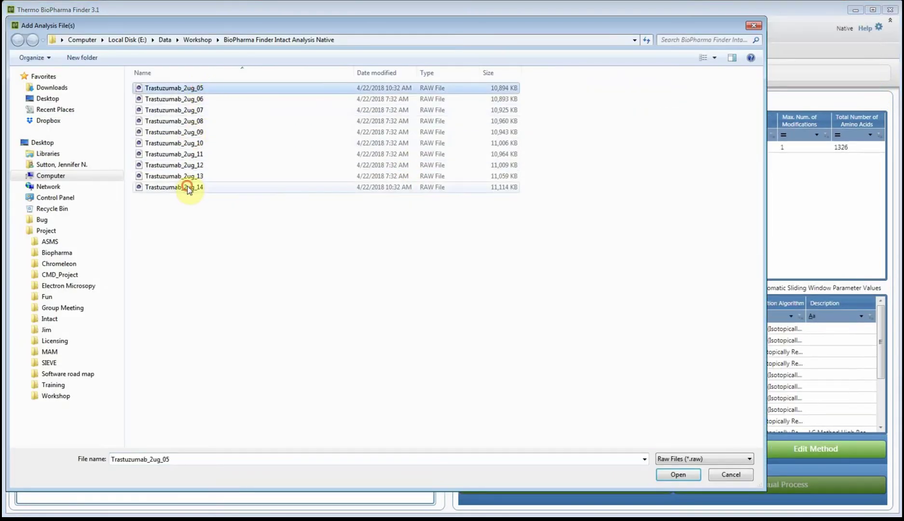
left_click(187, 186, "shift")
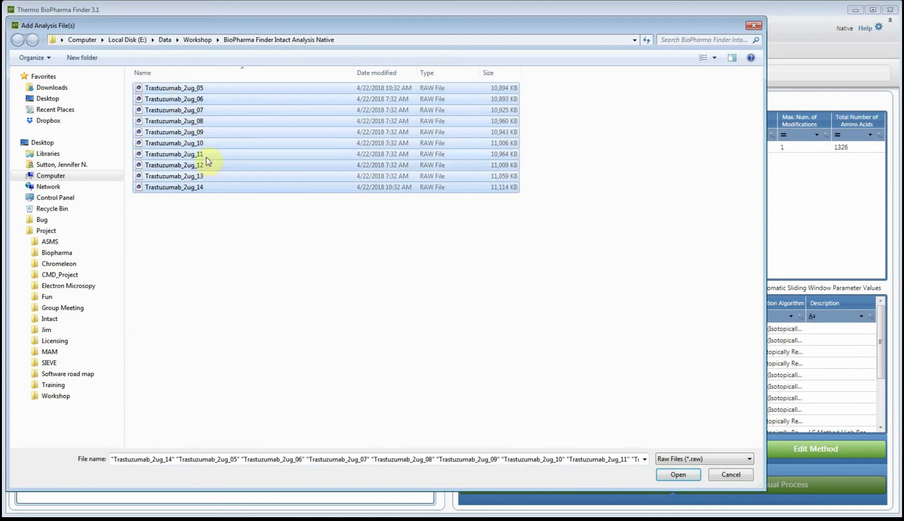
left_click(675, 475)
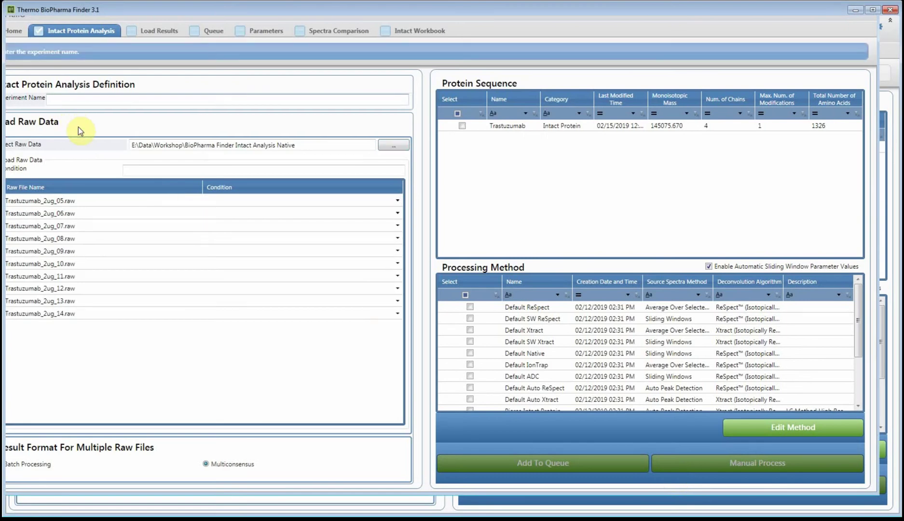
Name the experiment 'Demo' and pick batch processing, the Trastuzumab sequence and the Native method.
type("Demo")
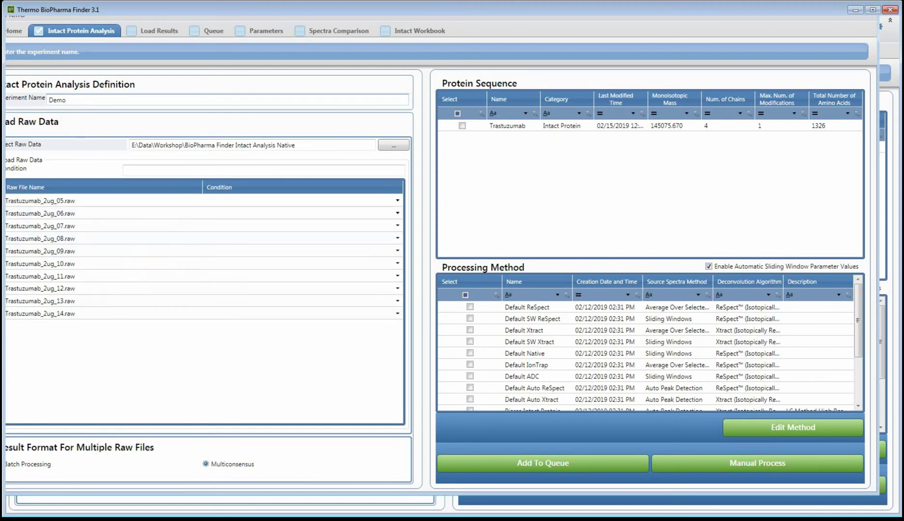
left_click(24, 486)
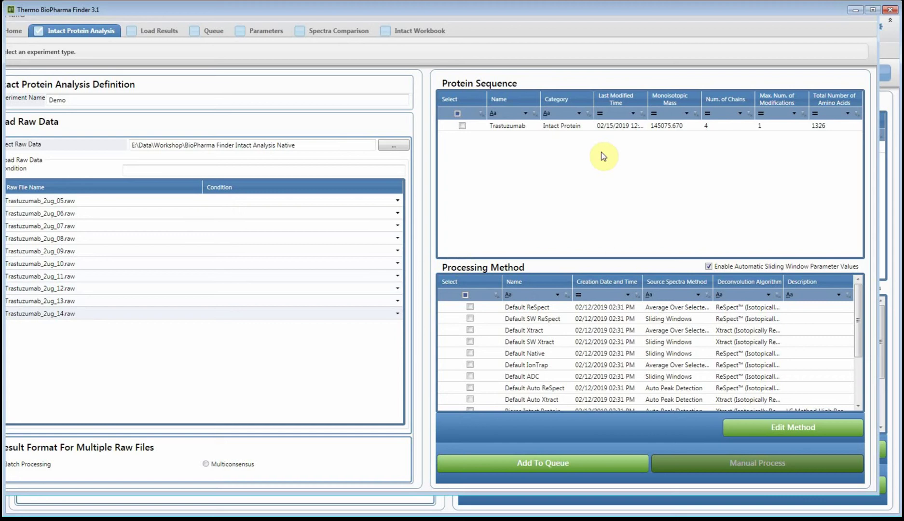
left_click(462, 125)
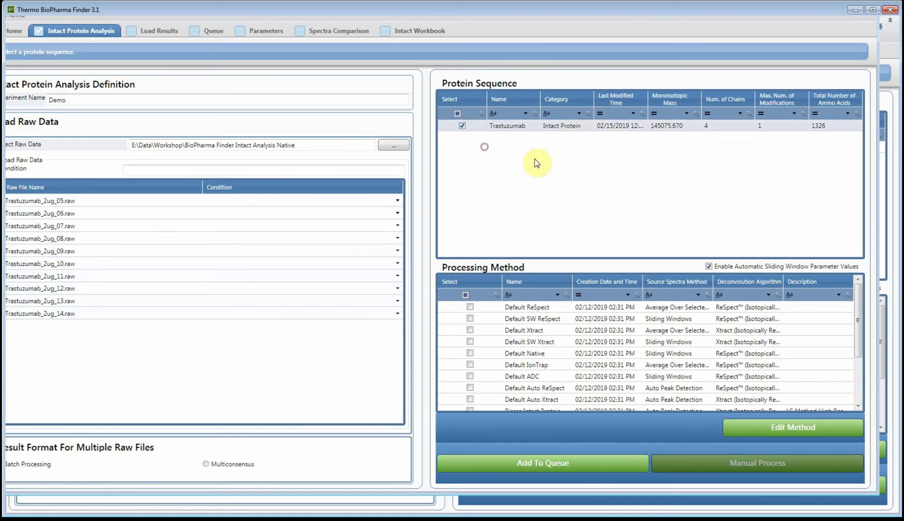
left_click(615, 304)
left_click(614, 304)
left_click(516, 324)
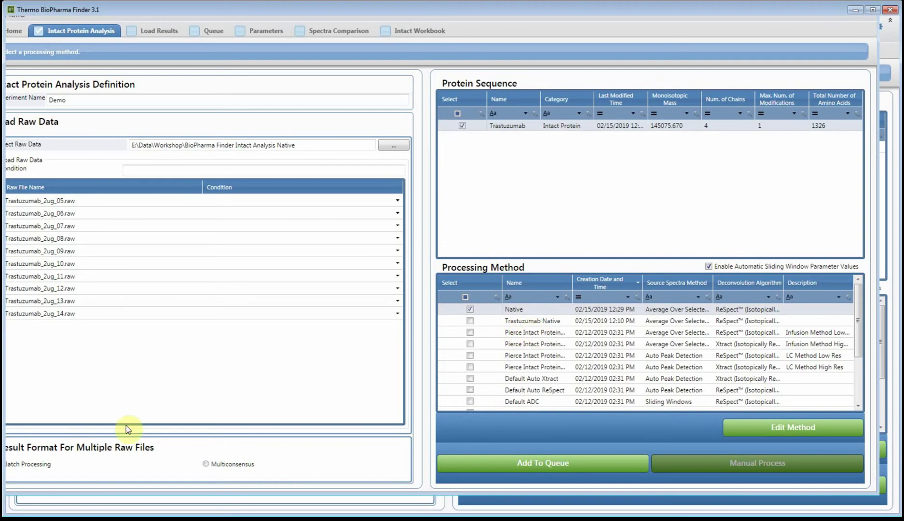
Add the ten Demo experiments to the processing queue.
left_click(582, 486)
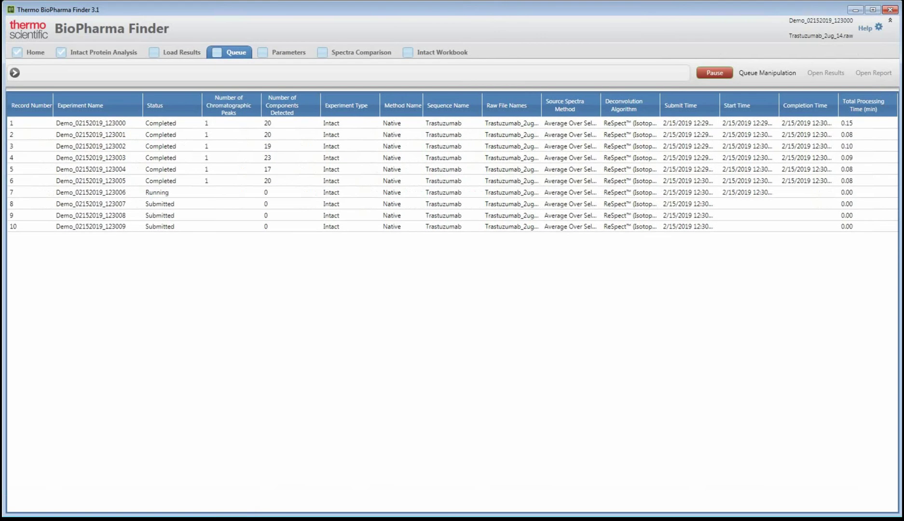
In Explorer, open Trastuzumab_2ug_05_Demo_02152019_123000.pdf from the BioPharma Finder Intact Analysis Native folder.
key("super+e")
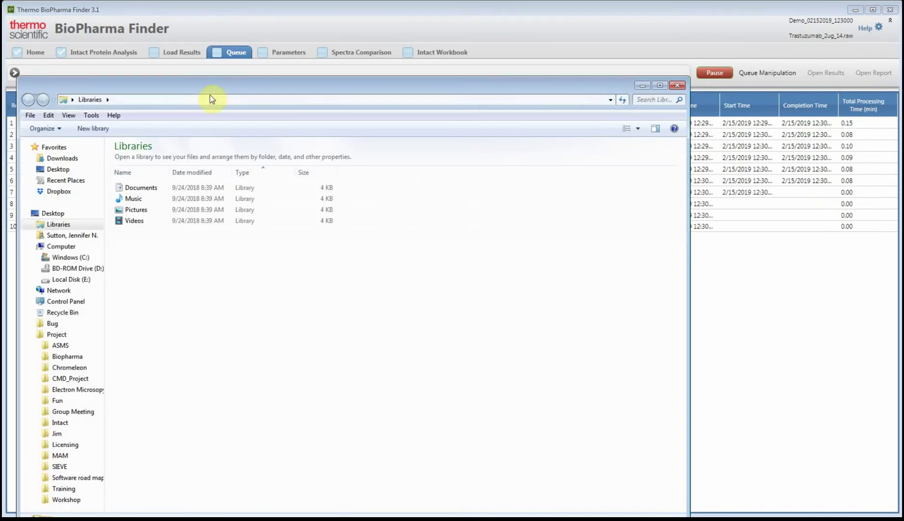
left_click_drag(197, 86, 301, 40)
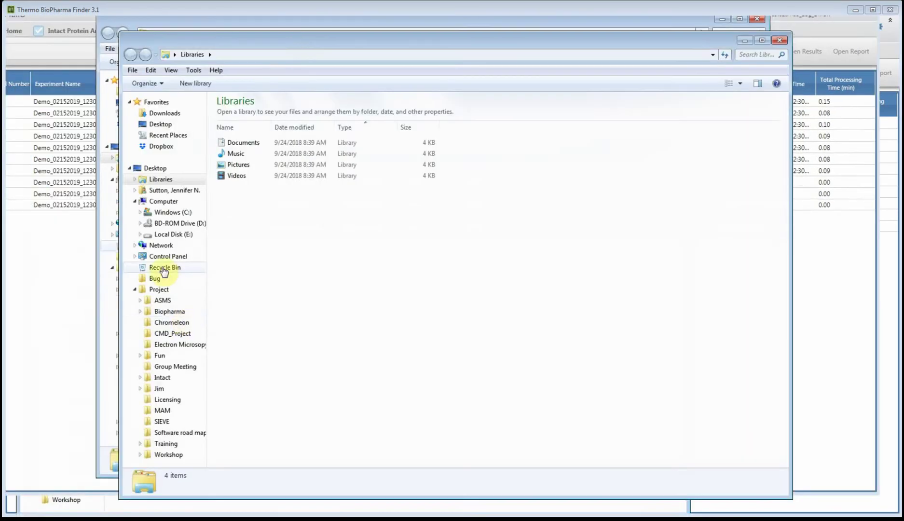
left_click(164, 234)
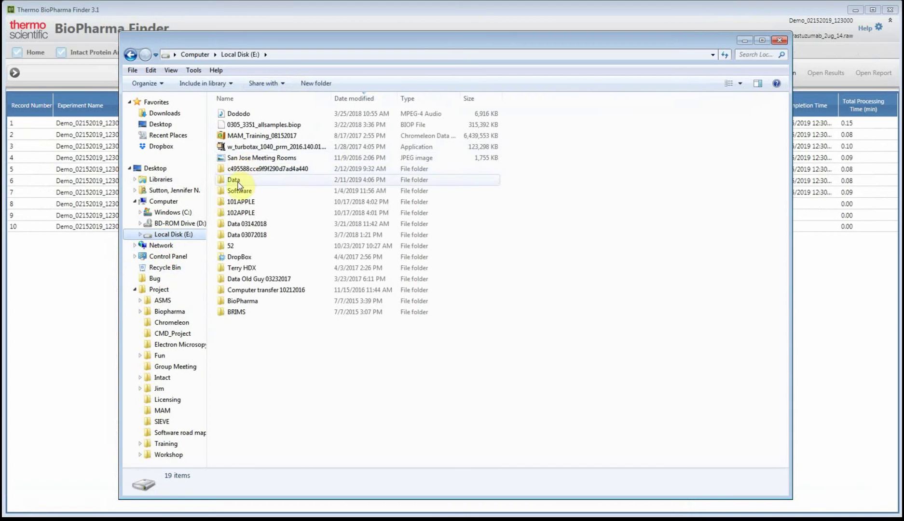
double_click(235, 180)
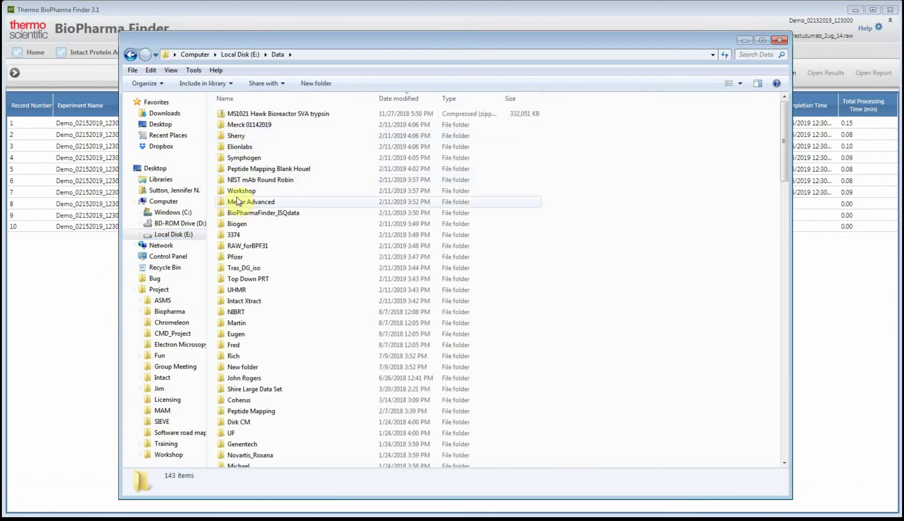
left_click(235, 192)
double_click(235, 191)
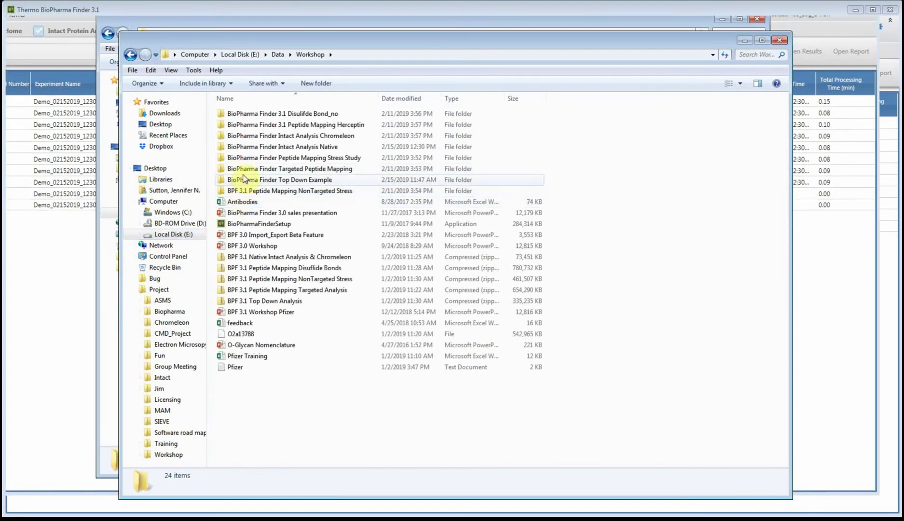
double_click(240, 147)
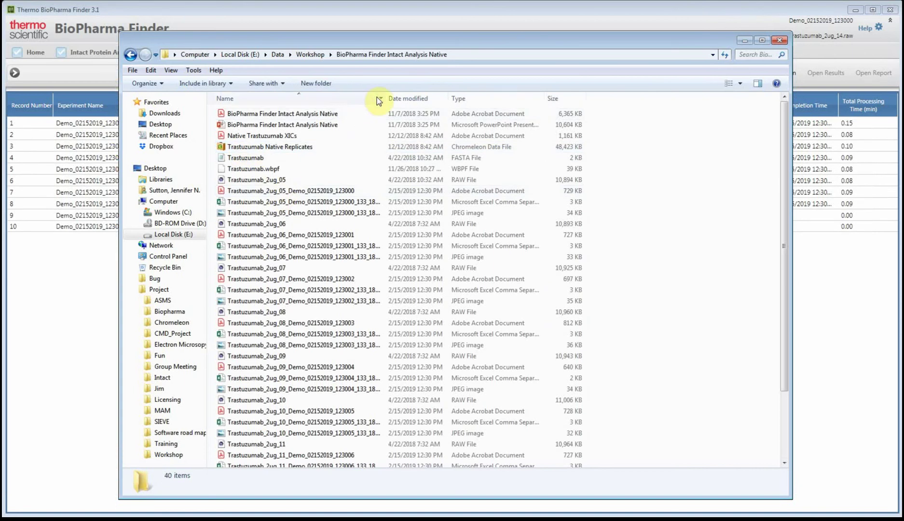
left_click_drag(383, 96, 432, 97)
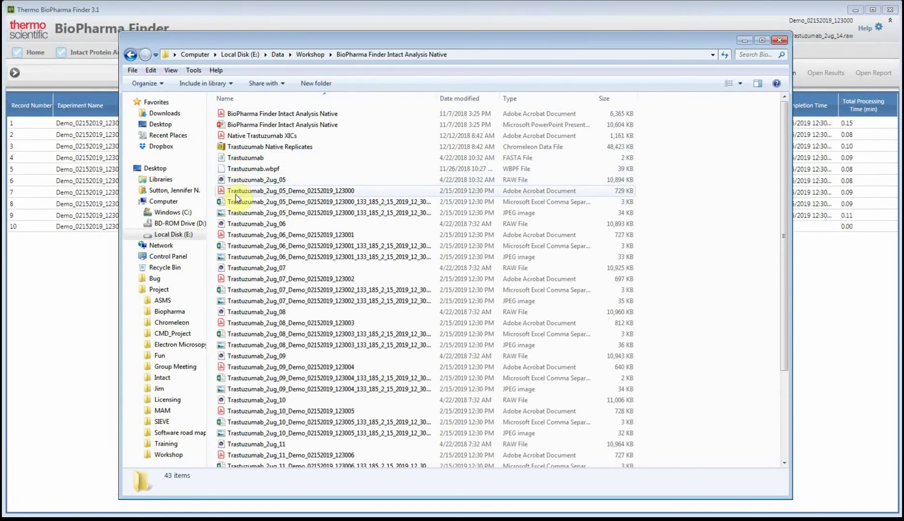
double_click(231, 195)
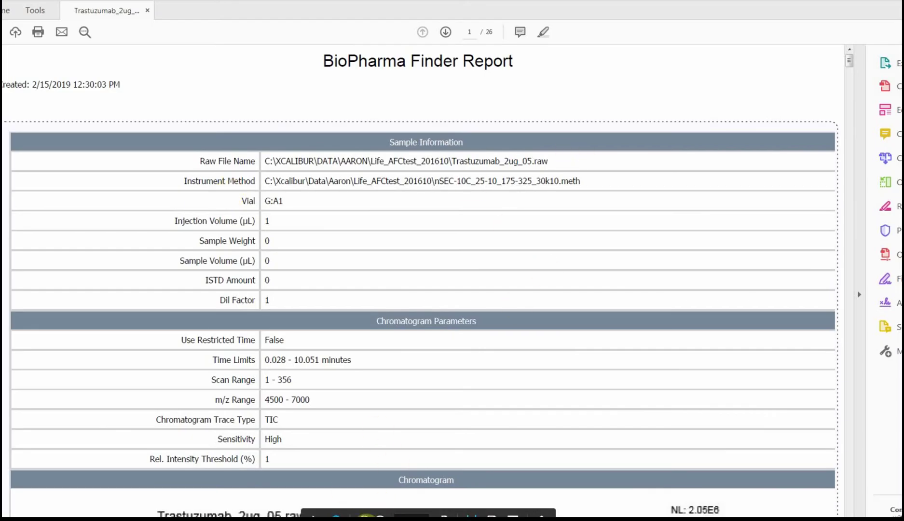
Zoom out and scroll to page 5's deconvoluted spectrum, main peak 1xG0F_G0F at 148056.92.
left_click(365, 515)
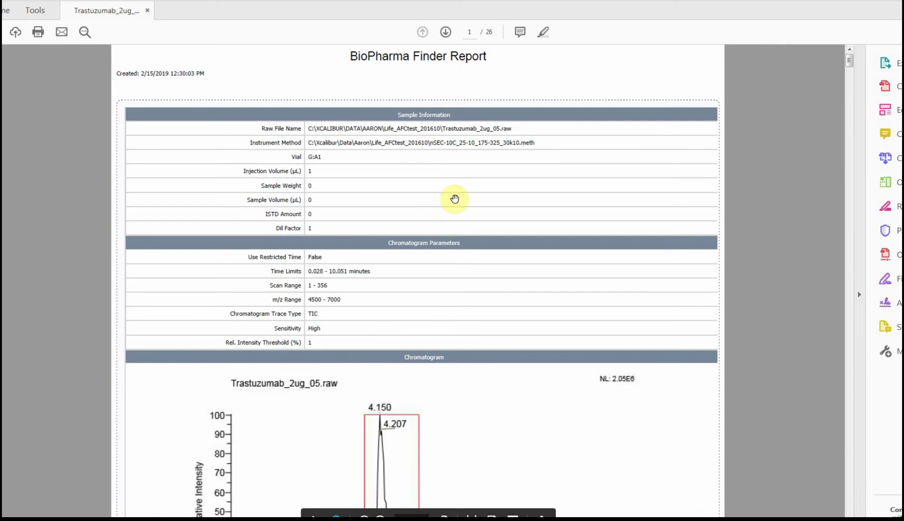
scroll(455, 192, "down", 2)
scroll(355, 191, "up", 2)
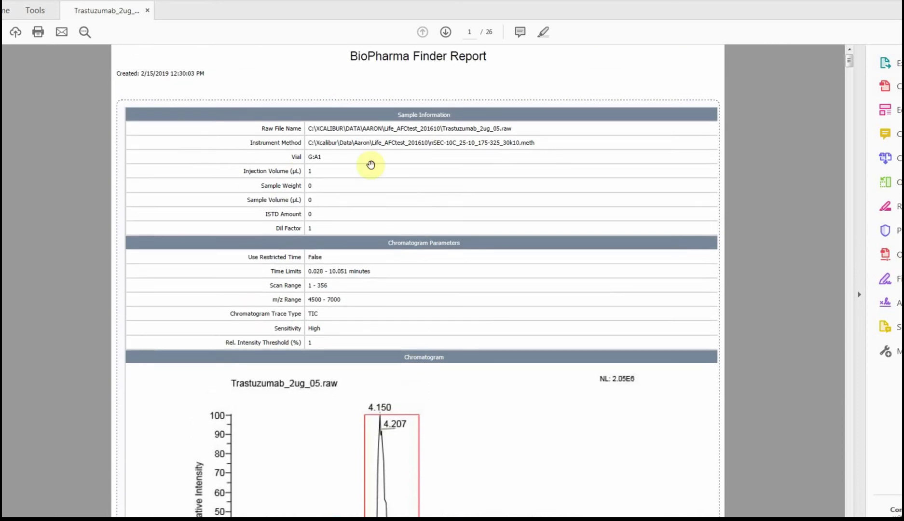
scroll(369, 300, "down", 4)
scroll(413, 380, "down", 3)
scroll(408, 329, "down", 4)
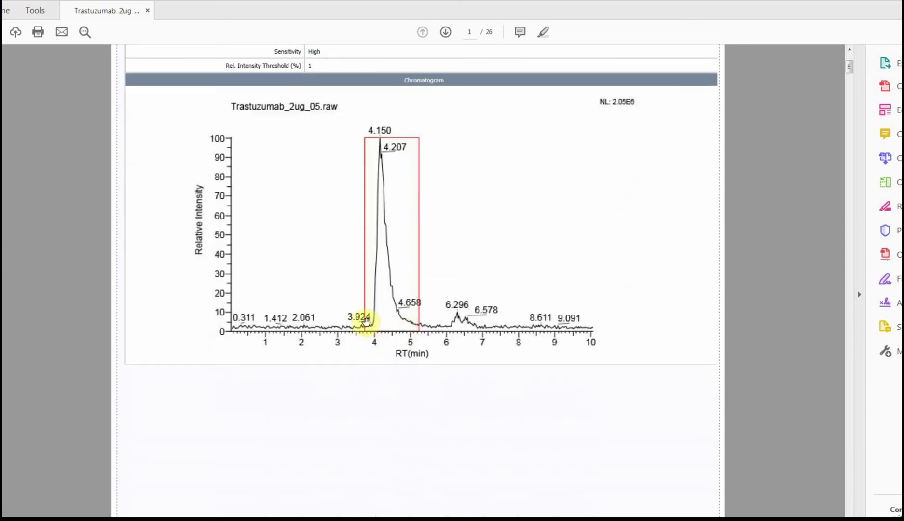
scroll(436, 313, "down", 15)
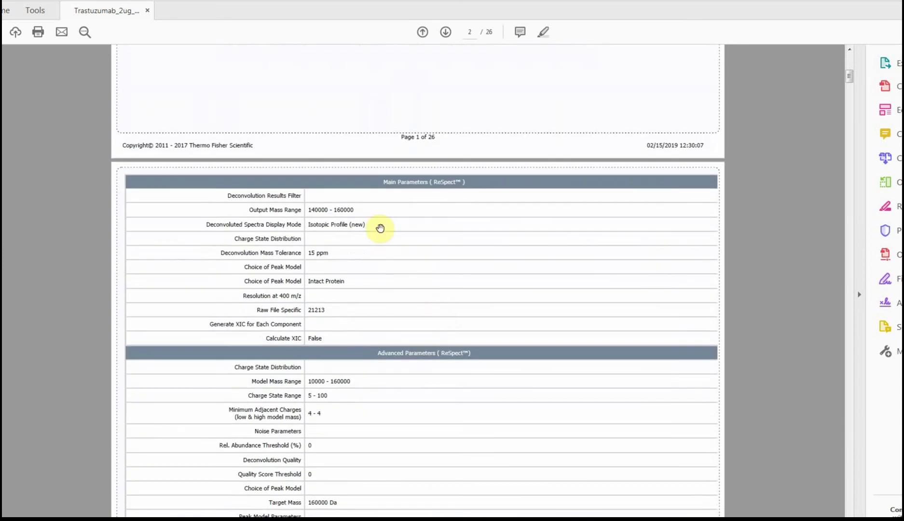
scroll(380, 232, "down", 20)
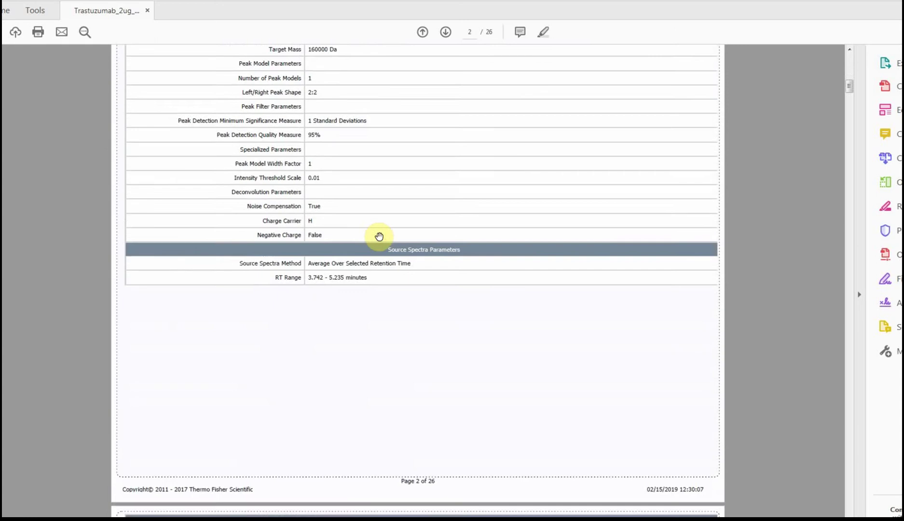
scroll(379, 236, "down", 3)
scroll(379, 236, "down", 20)
scroll(379, 240, "down", 9)
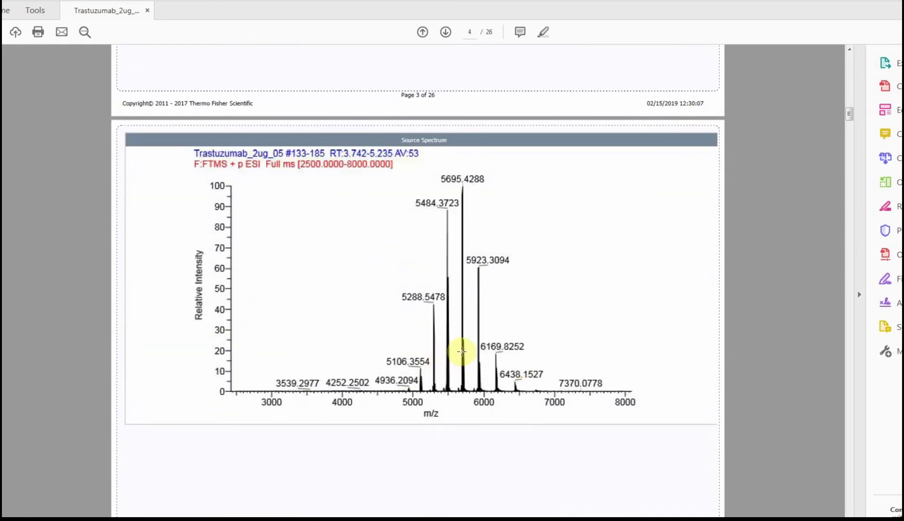
scroll(462, 351, "down", 12)
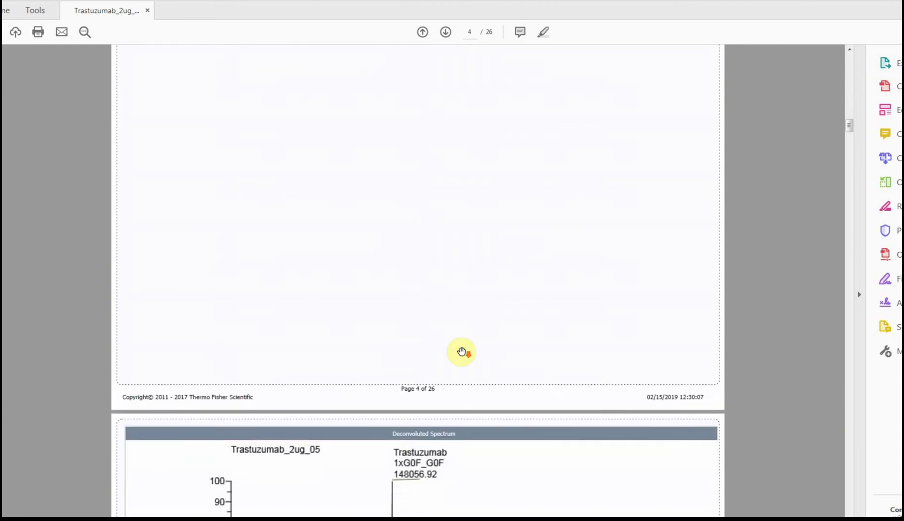
scroll(461, 352, "down", 9)
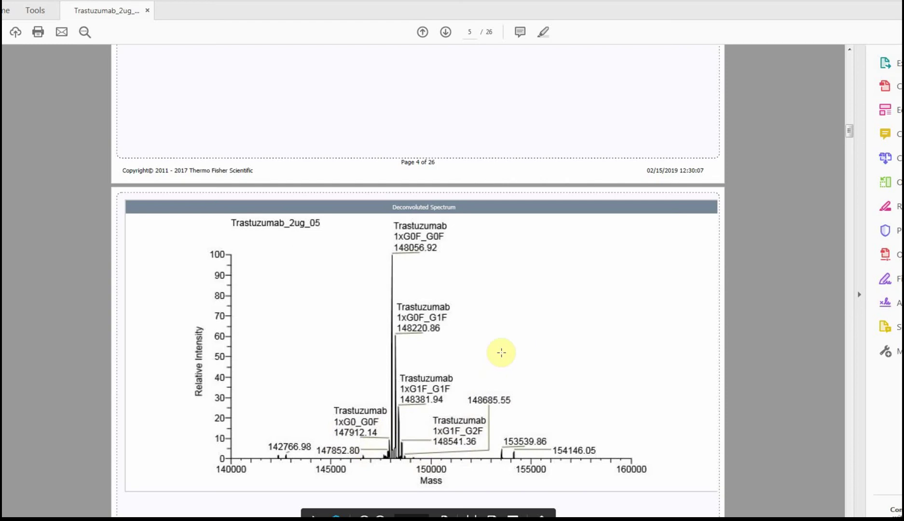
Scroll through pages 6–10 reviewing the ReSpect masses table and each component's evidence plots, ending at 147912.14.
scroll(538, 342, "down", 3)
scroll(542, 340, "down", 15)
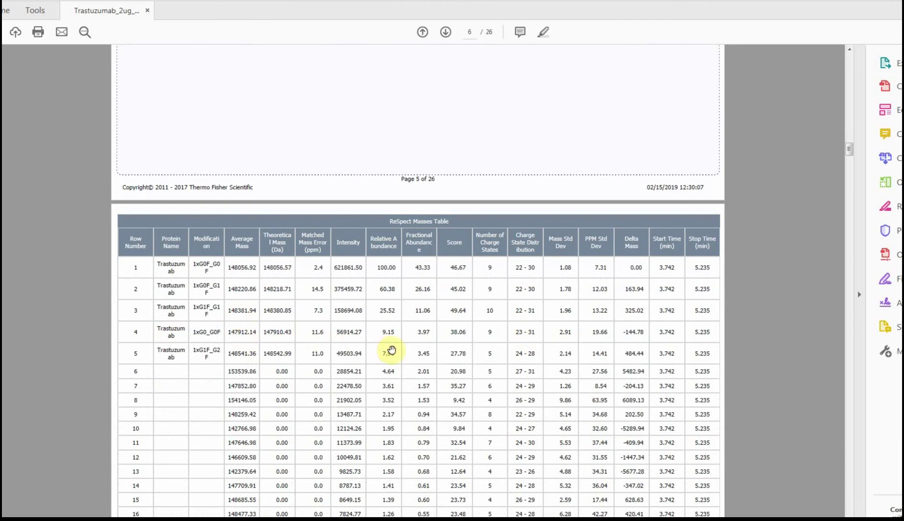
scroll(422, 335, "down", 20)
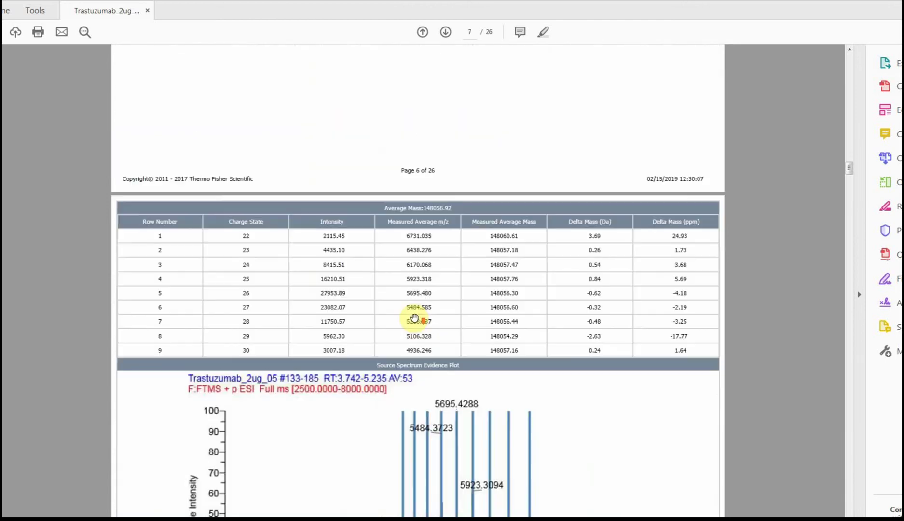
scroll(415, 317, "down", 3)
scroll(472, 236, "up", 2)
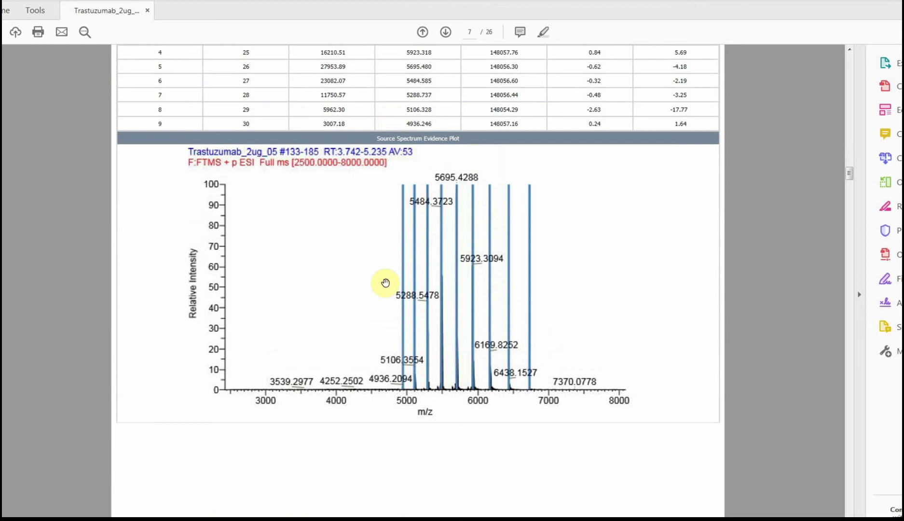
scroll(424, 253, "up", 5)
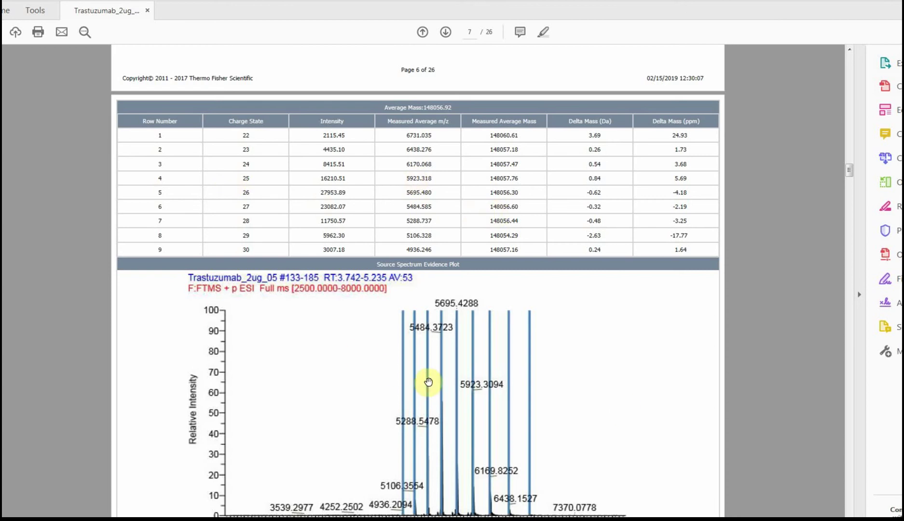
scroll(369, 375, "down", 2)
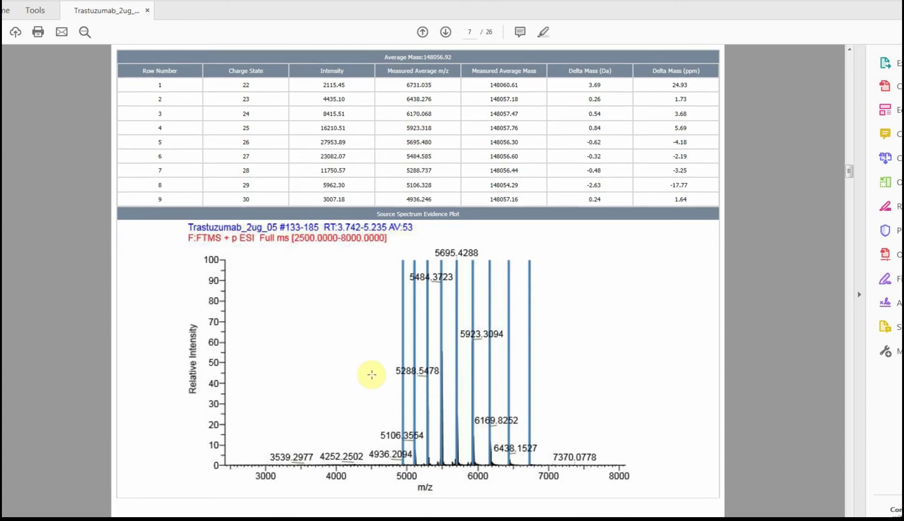
scroll(362, 366, "down", 20)
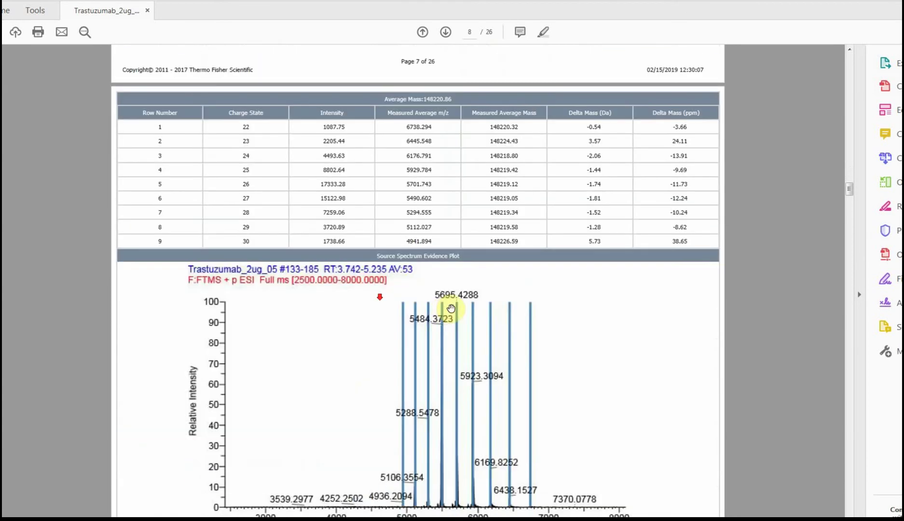
scroll(452, 308, "down", 20)
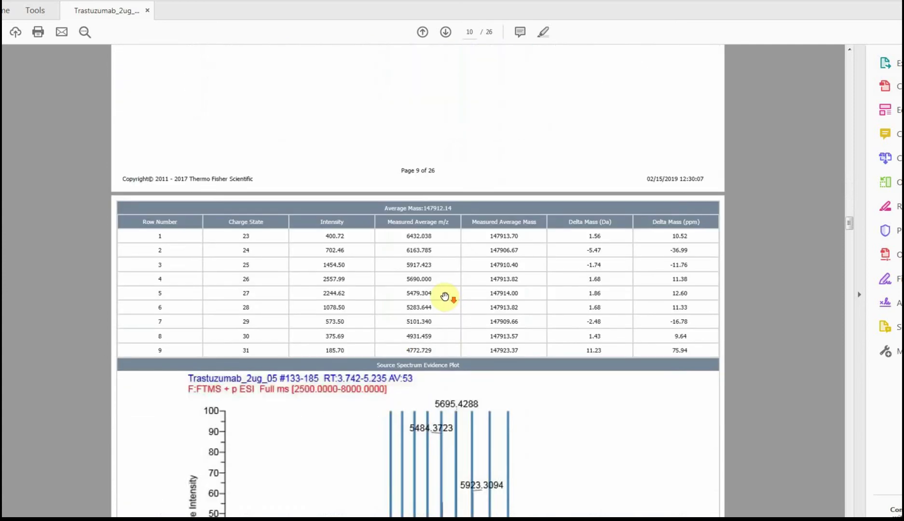
scroll(440, 295, "down", 4)
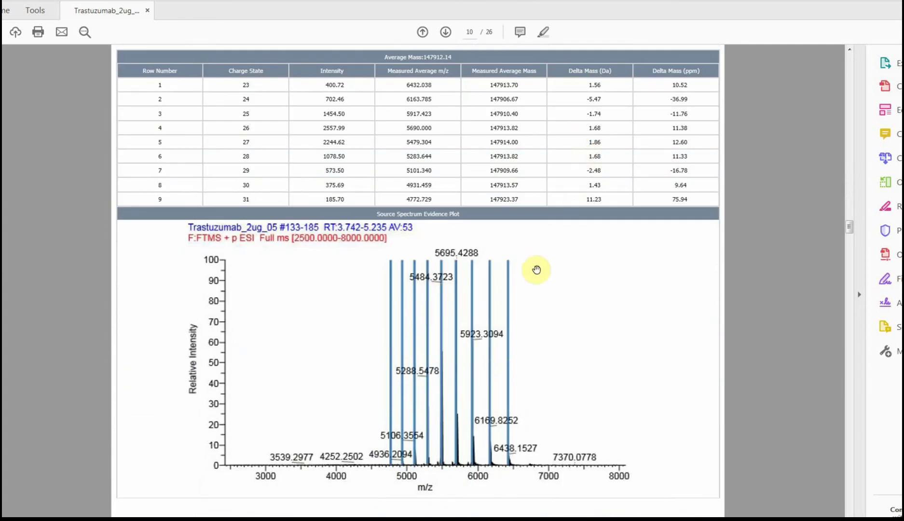
Open the Trastuzumab_2ug_05 CSV results in Excel to show its 20 deconvoluted masses and scores.
key("alt+Tab")
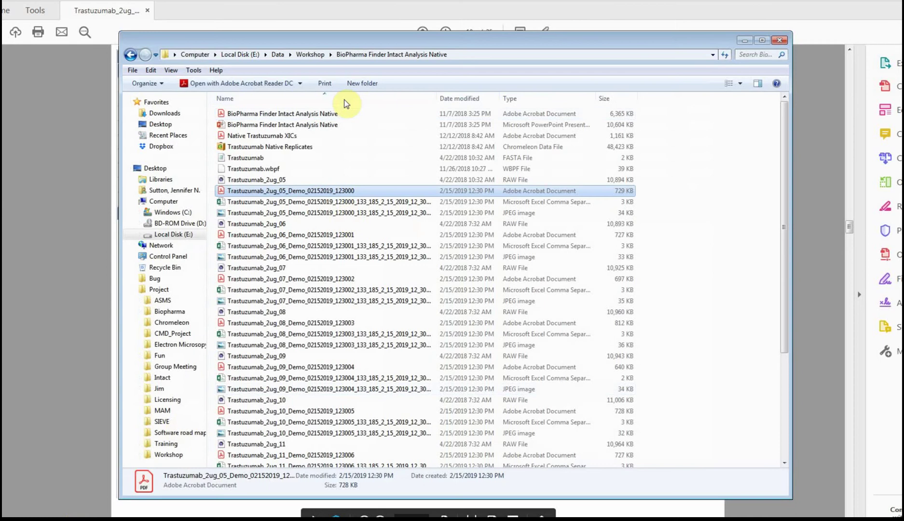
left_click(248, 202)
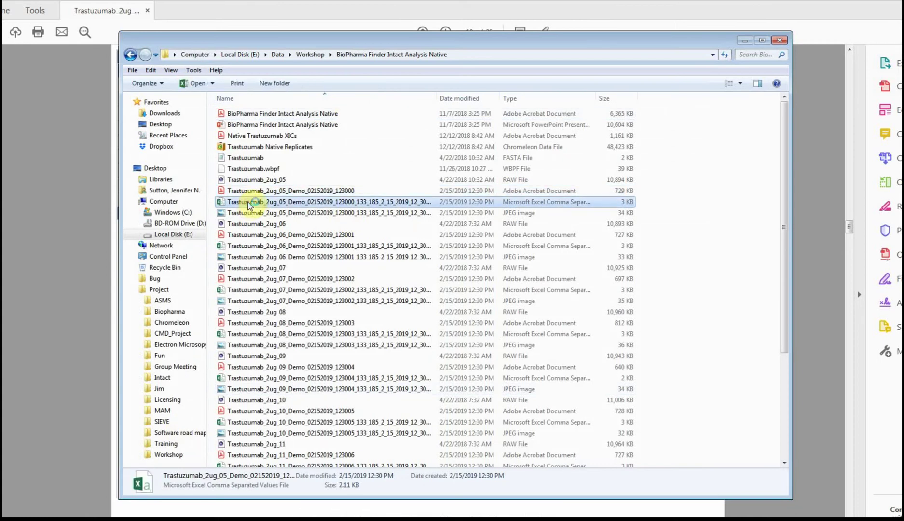
double_click(248, 203)
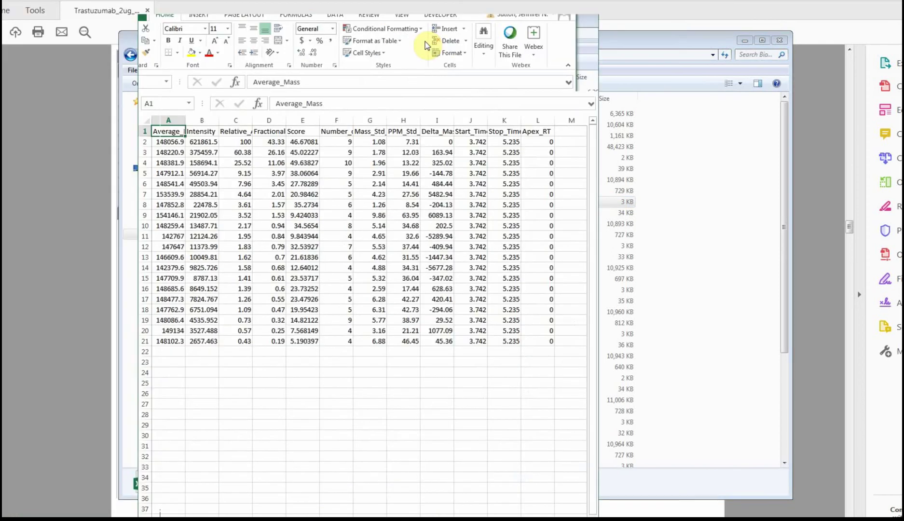
left_click(661, 43)
View the Trastuzumab_2ug_05 spectrum JPEG, then close Photo Viewer, the report folder and Excel.
left_click(294, 215)
double_click(294, 217)
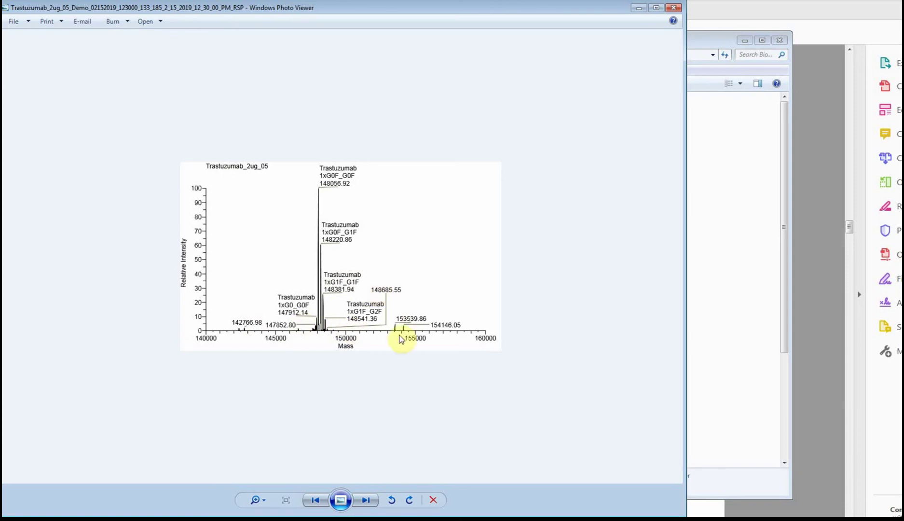
left_click(674, 8)
left_click(779, 40)
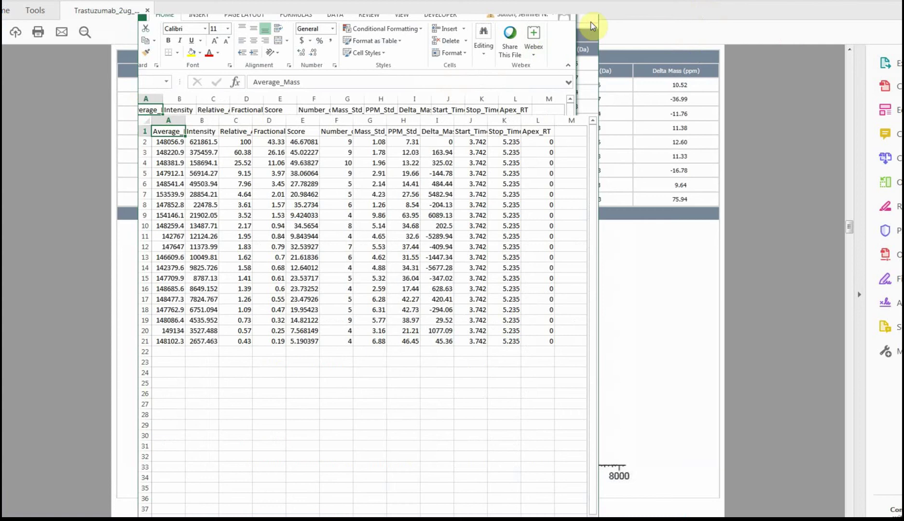
left_click(590, 22)
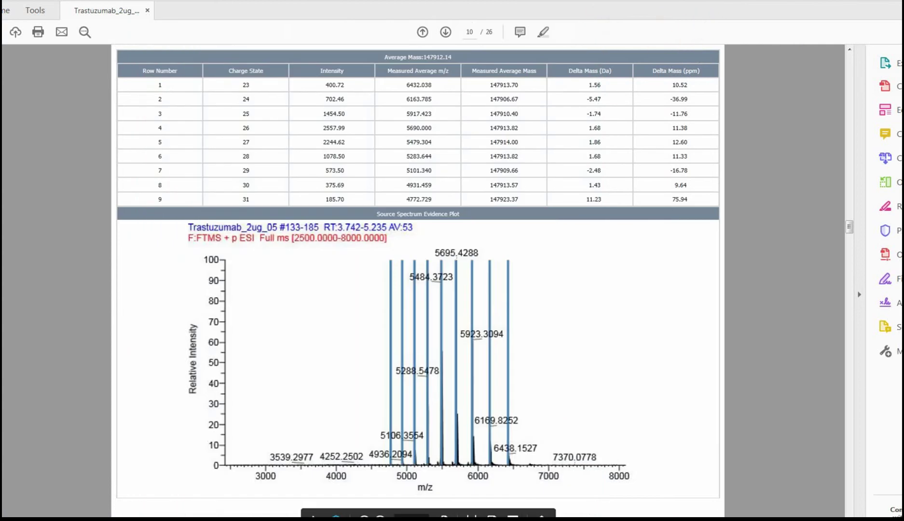
Open the Trastuzumab_2ug_08 results and inspect the 148381.81 1xG1F_G1F and 148091.41 unassigned components.
key("alt+F4")
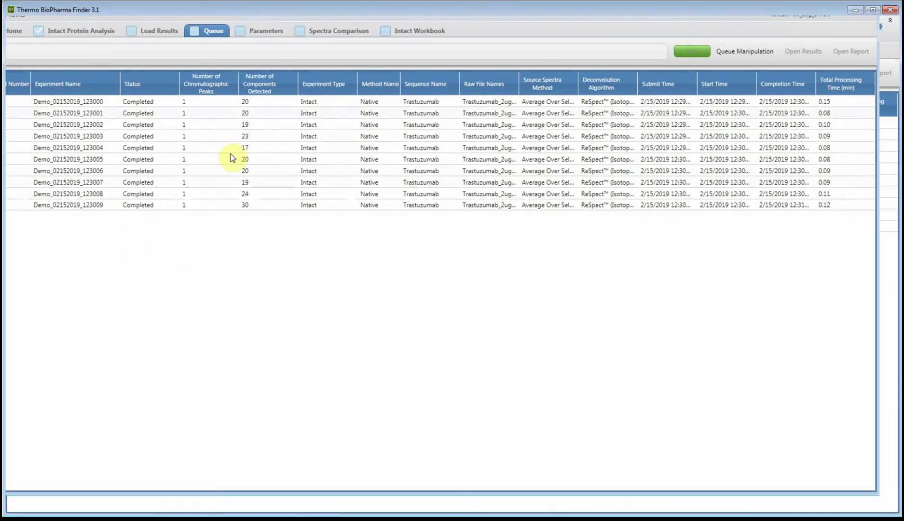
double_click(151, 162)
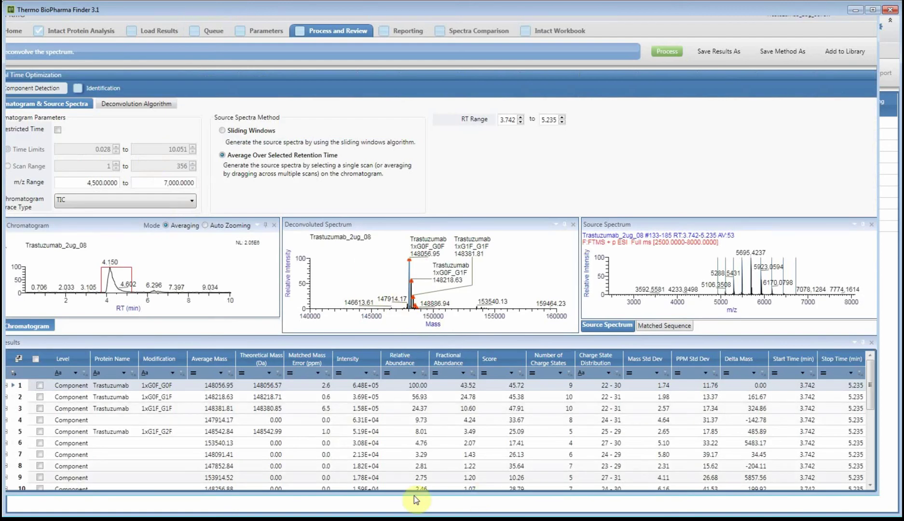
left_click(212, 408)
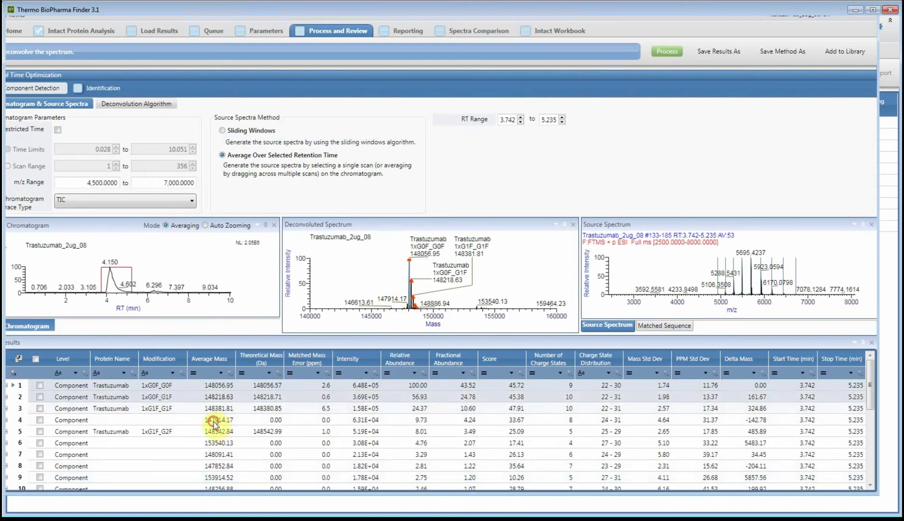
left_click(211, 456)
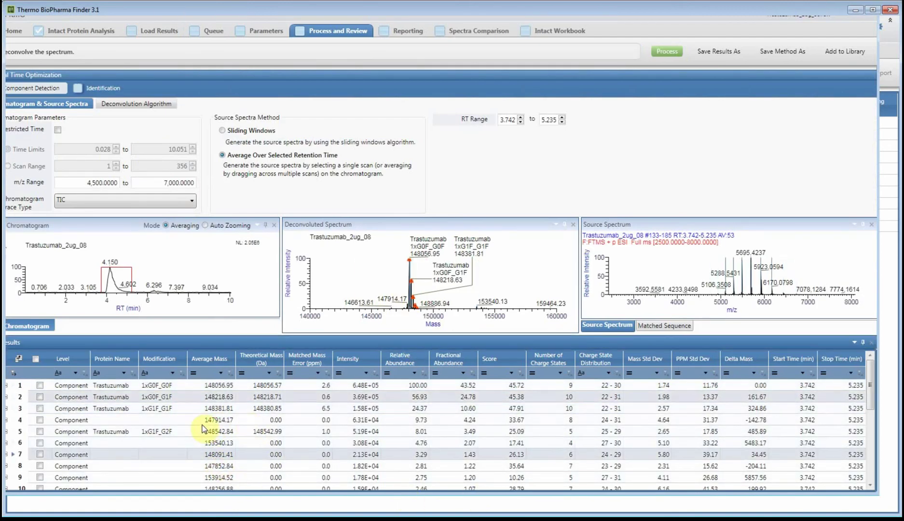
left_click(193, 408)
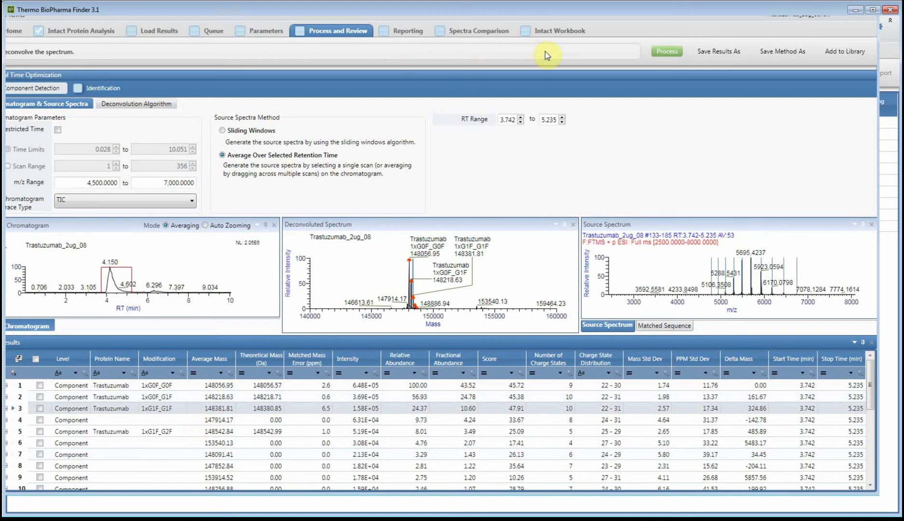